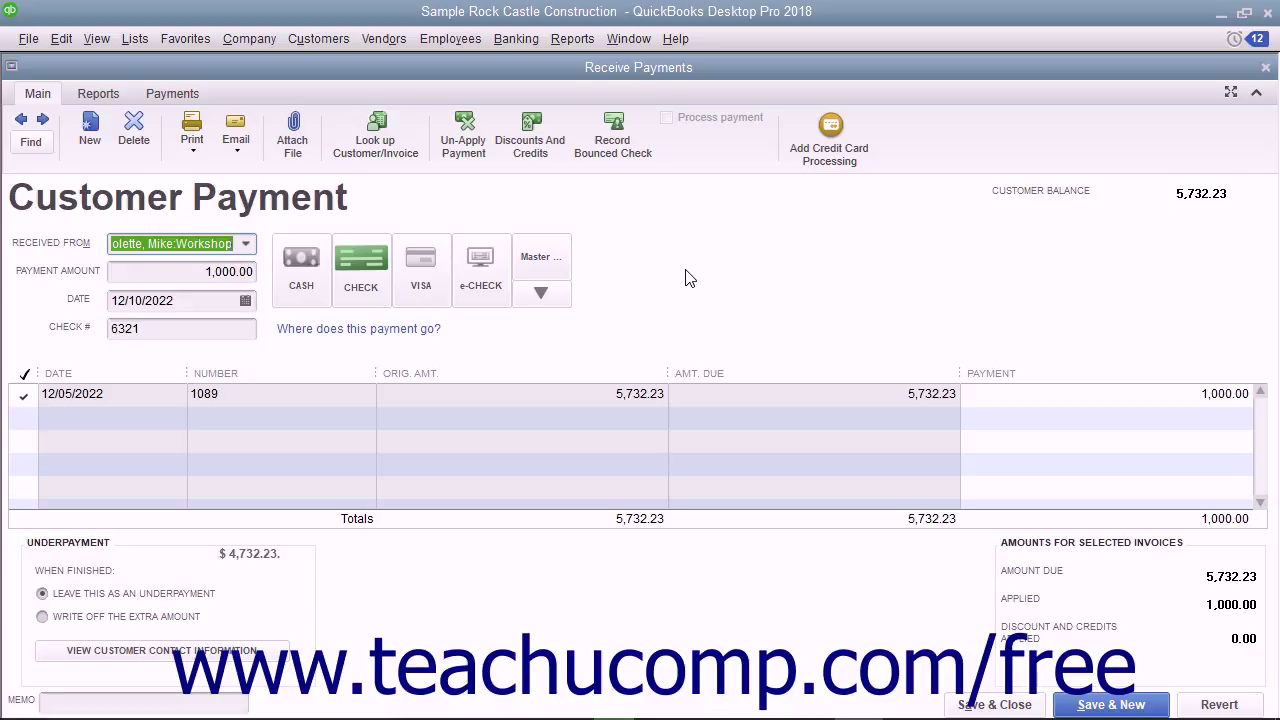
Step: Start marking the 1,000.00 check 6321 as bounced from the Receive Payments window
{"action": "left_click", "coordinate": [323, 38]}
{"action": "left_click", "coordinate": [358, 261]}
{"action": "left_click", "coordinate": [602, 143]}
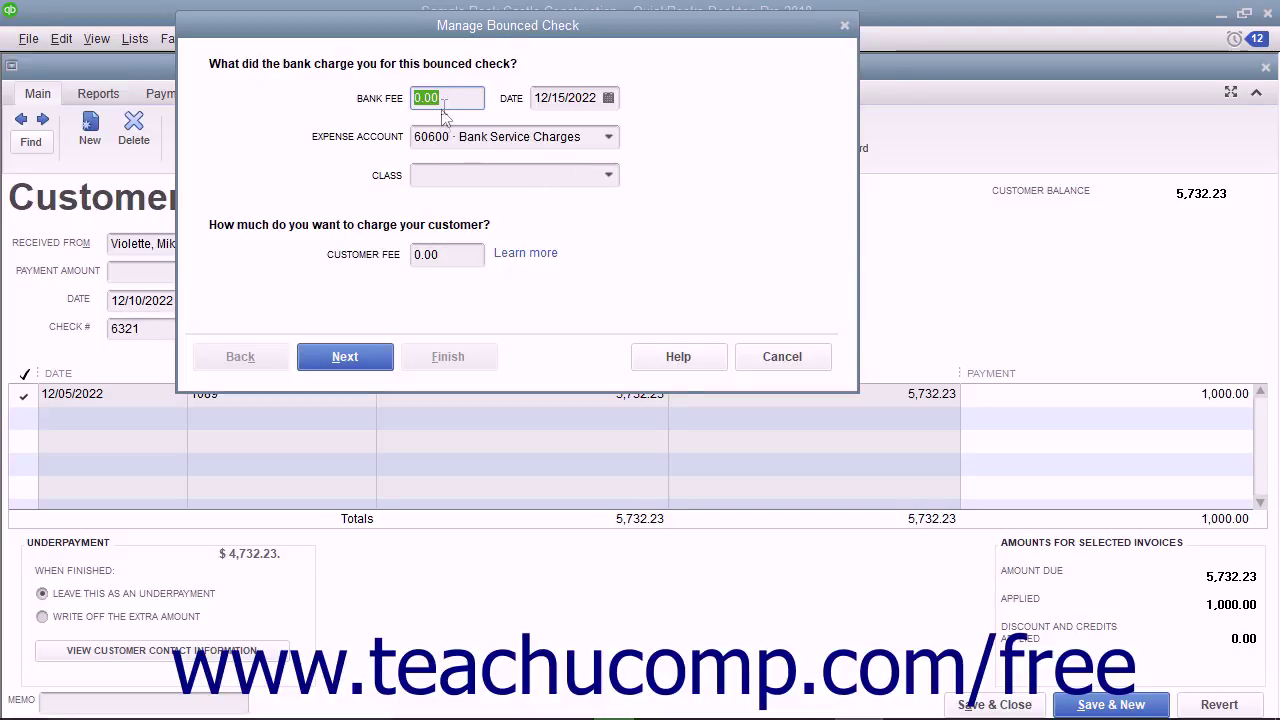
{"action": "type", "text": "2"}
{"action": "type", "text": "5"}
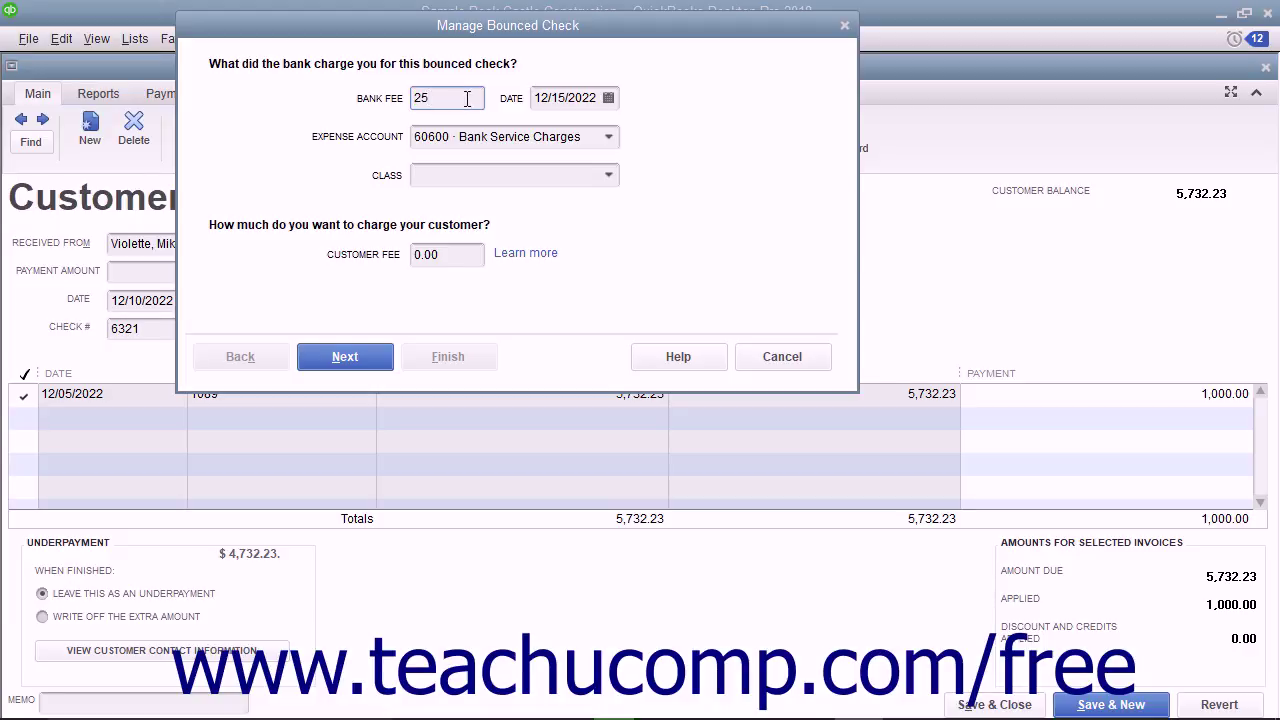
Step: Date the bank fee December 15, keep 60600 Bank Service Charges, and leave Class blank
{"action": "left_click", "coordinate": [608, 98]}
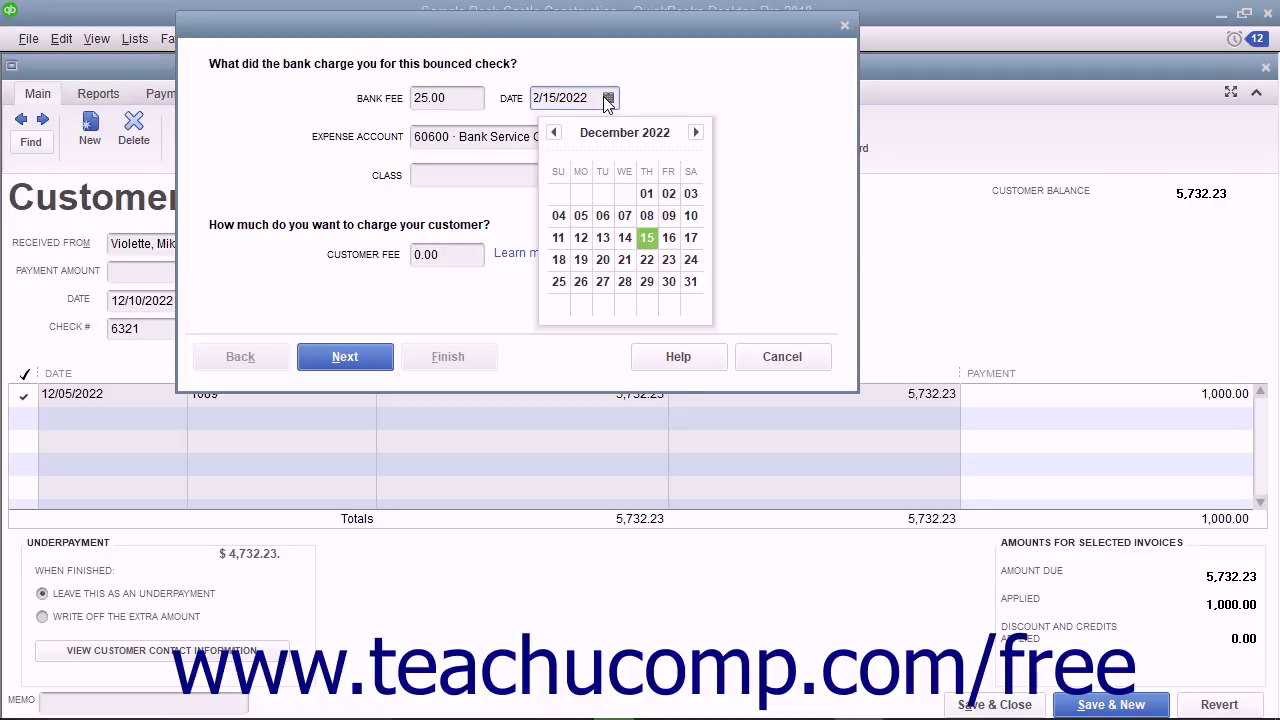
{"action": "left_click", "coordinate": [647, 240]}
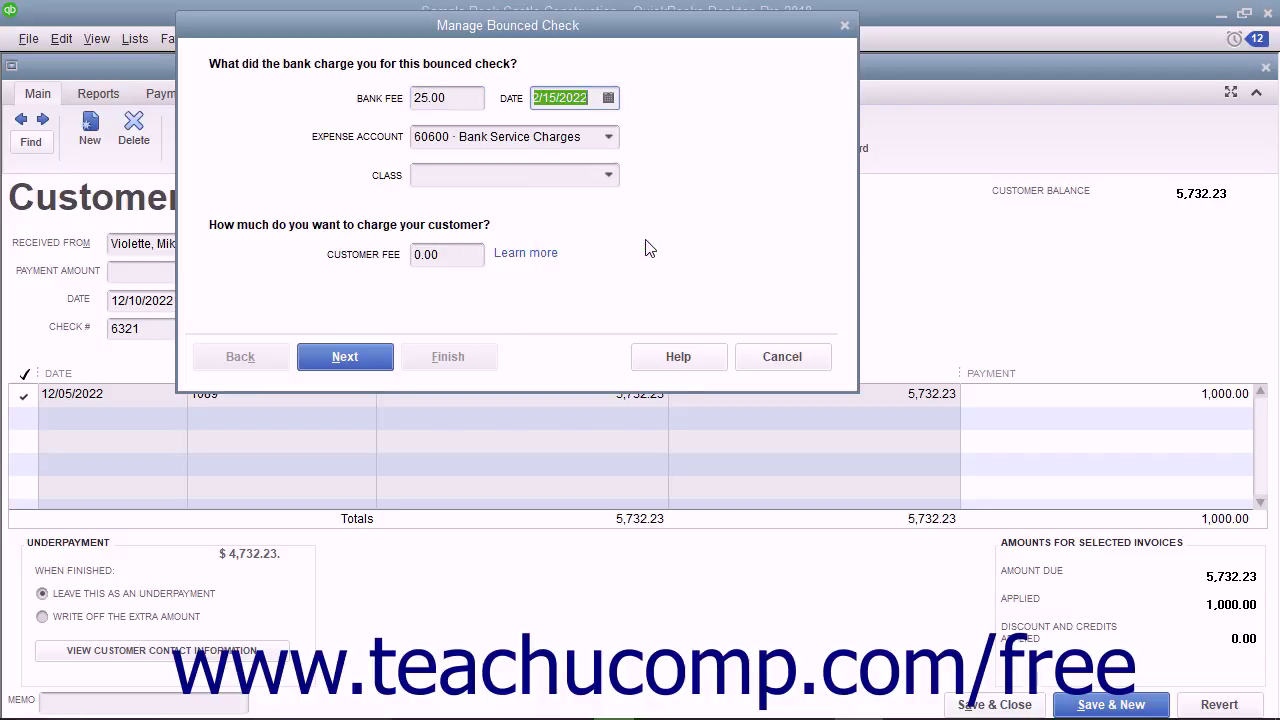
{"action": "left_click", "coordinate": [610, 138]}
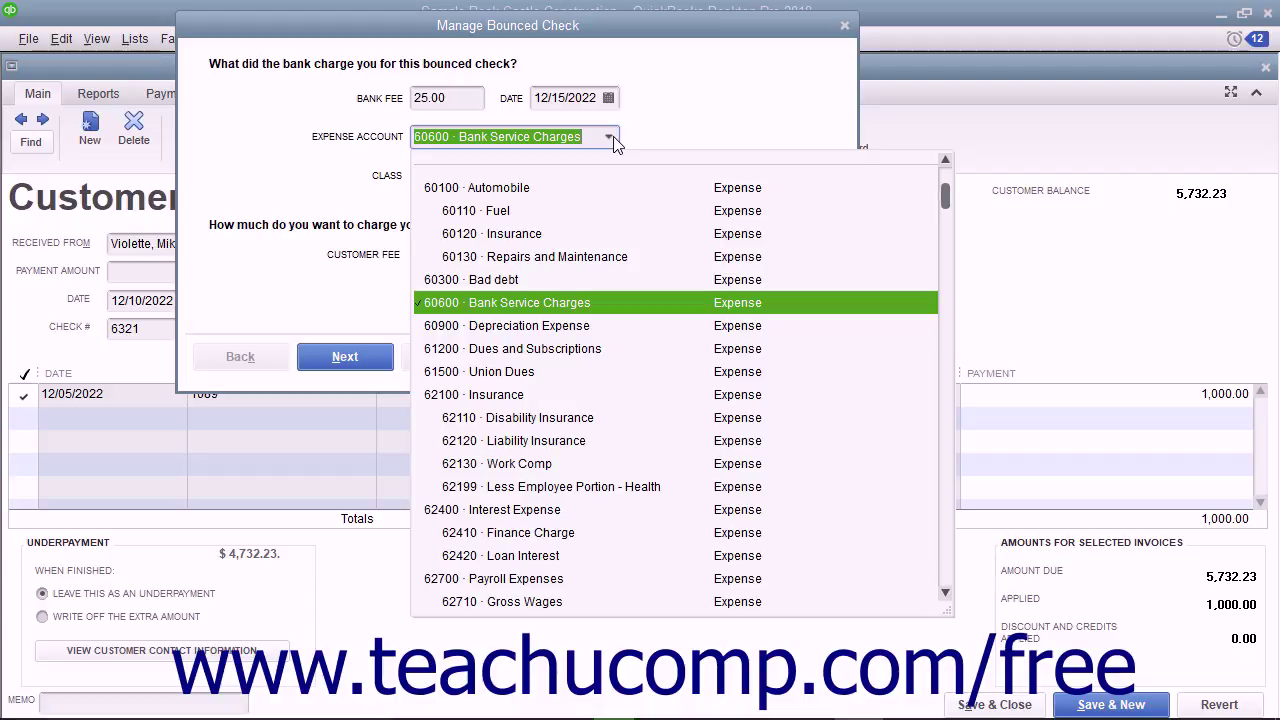
{"action": "left_click", "coordinate": [612, 140]}
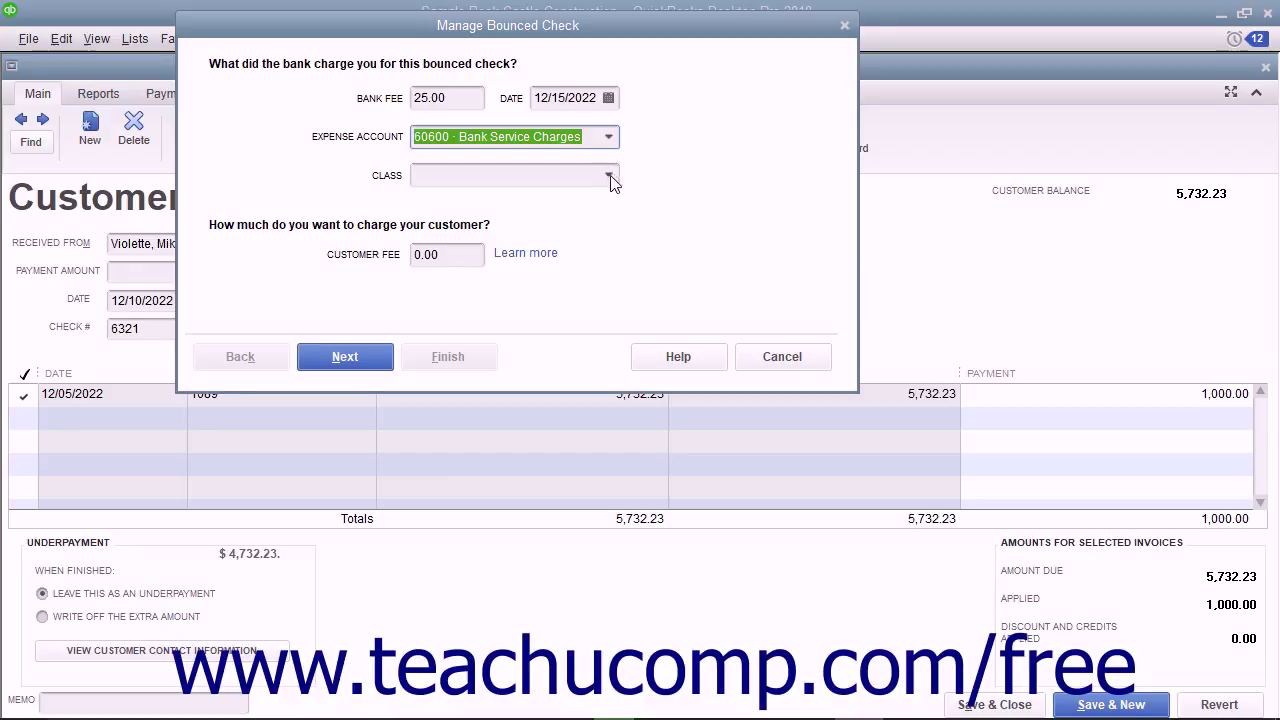
{"action": "left_click", "coordinate": [611, 177]}
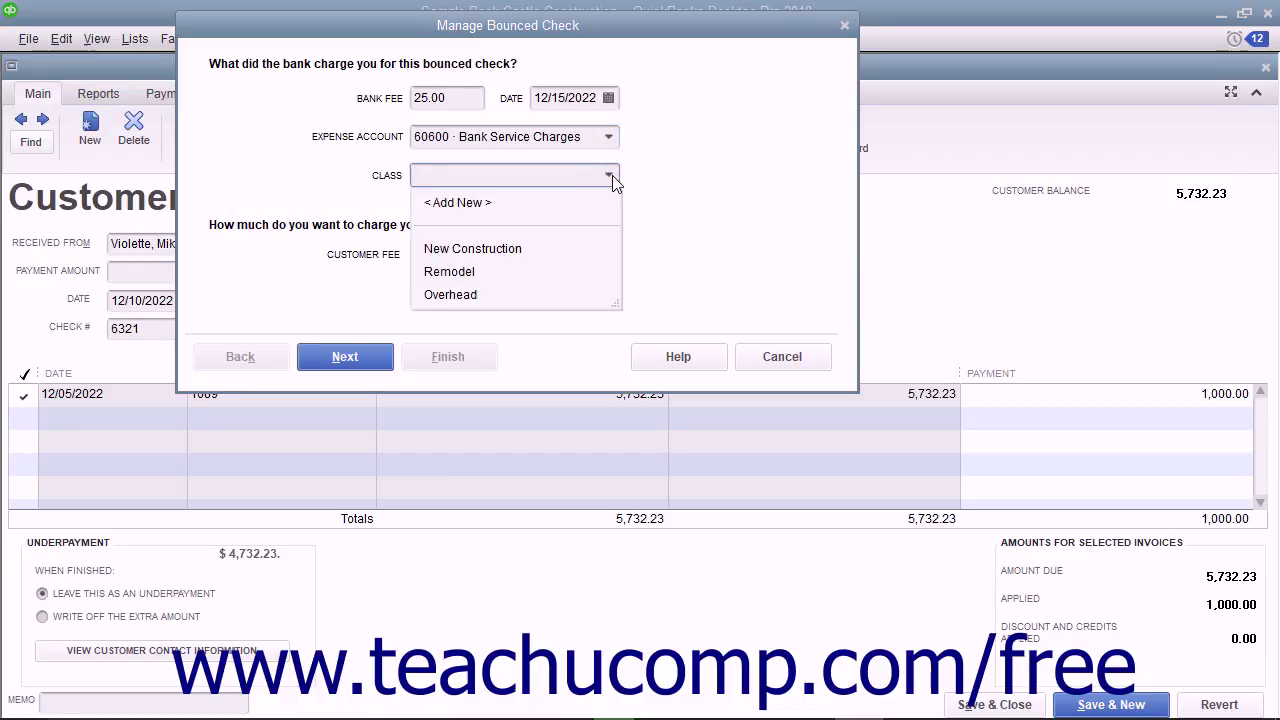
{"action": "left_click", "coordinate": [611, 177]}
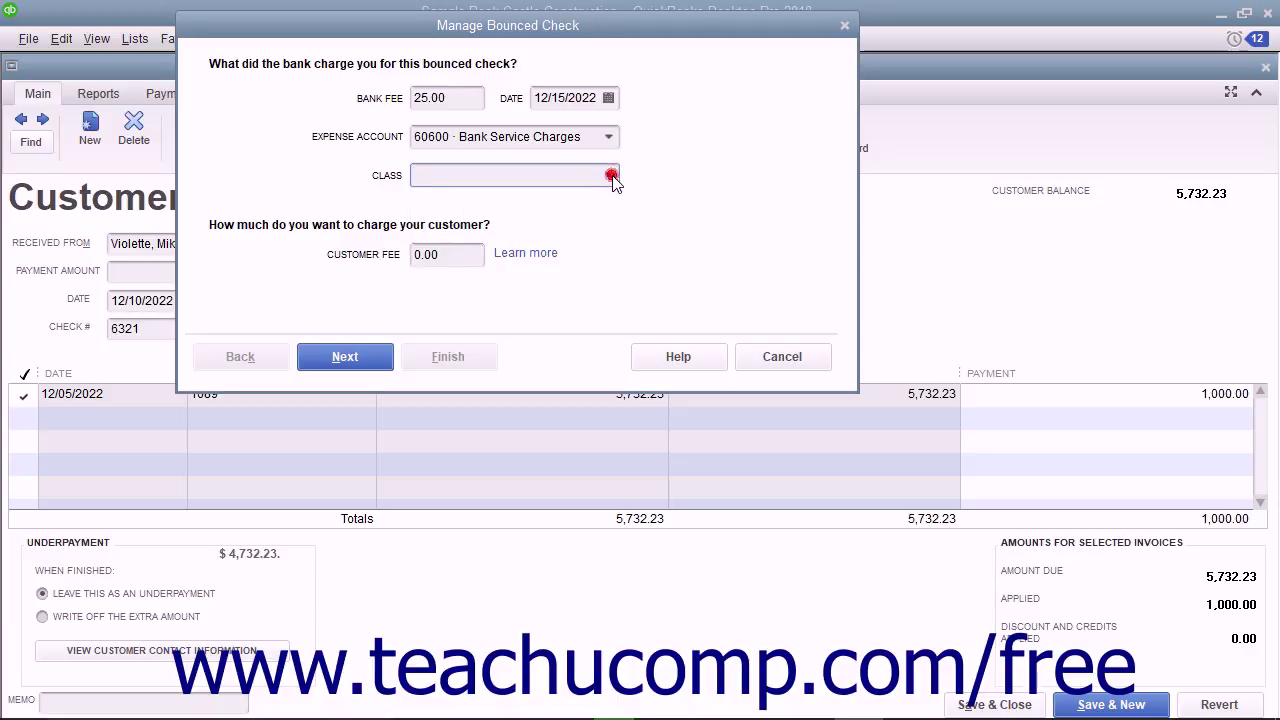
{"action": "left_click", "coordinate": [469, 256]}
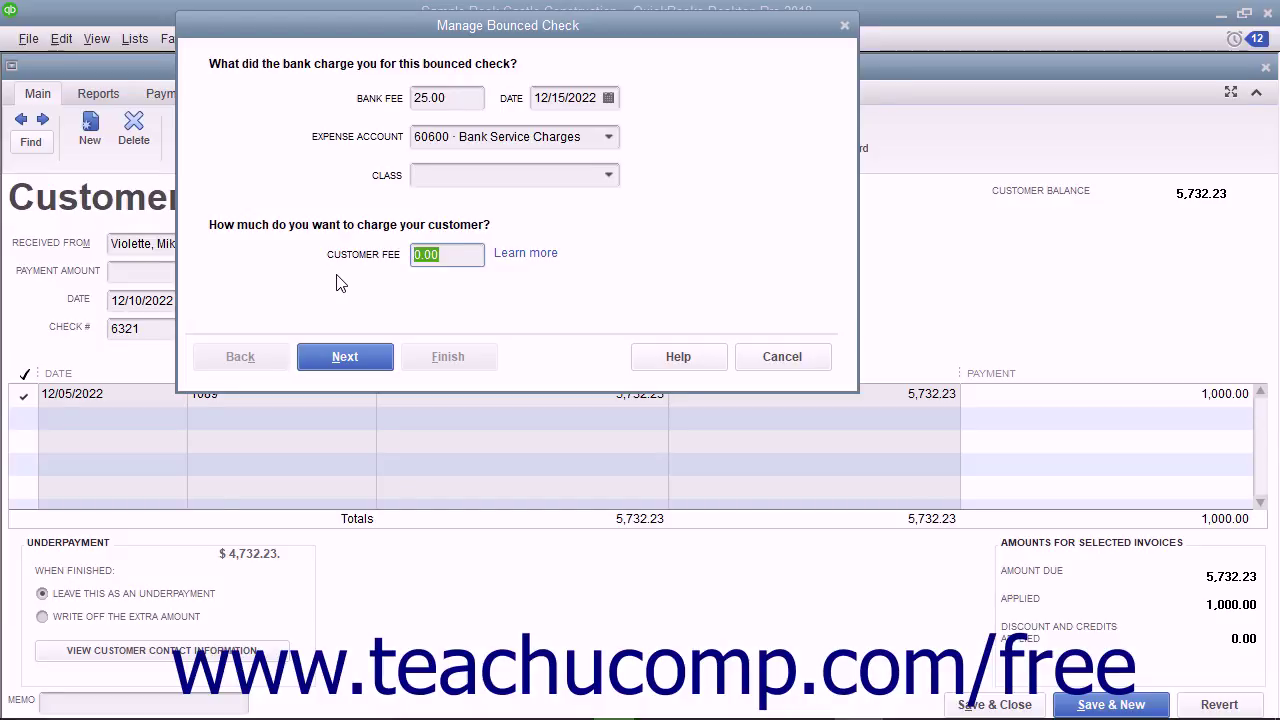
{"action": "type", "text": "25"}
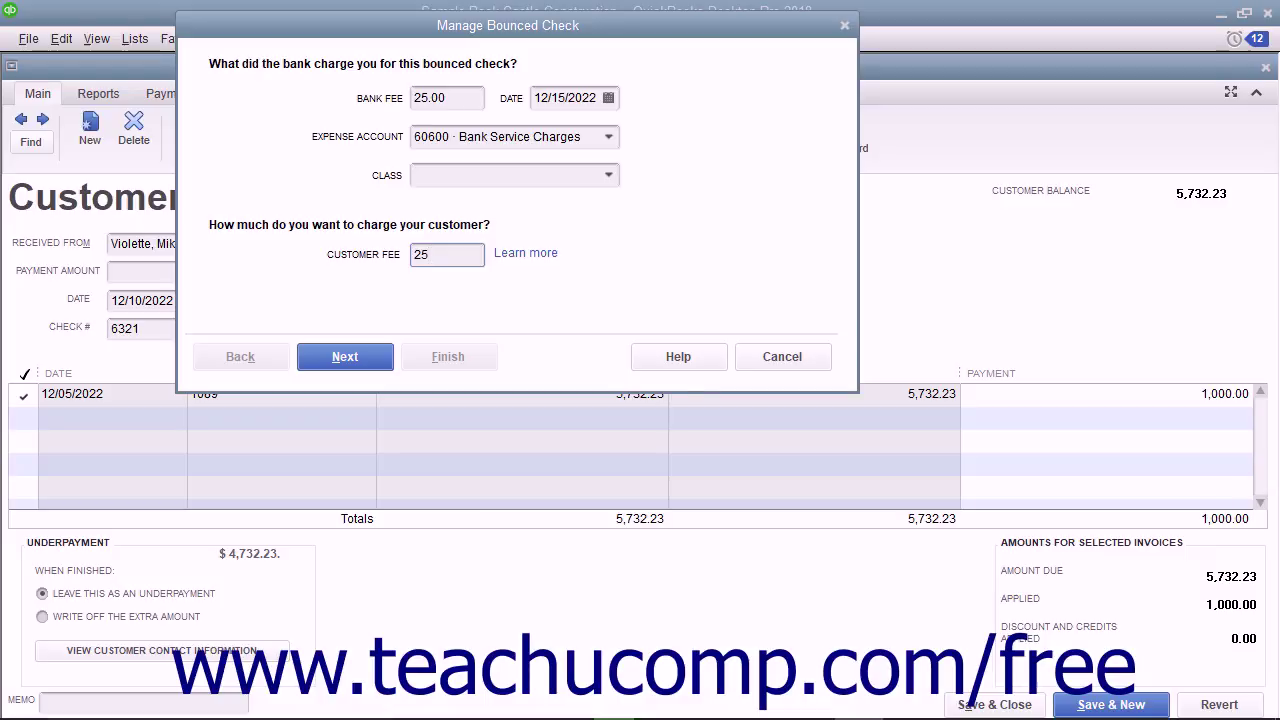
Step: Advance to the Bounced Check Summary with a 25.00 customer fee
{"action": "left_click", "coordinate": [335, 370]}
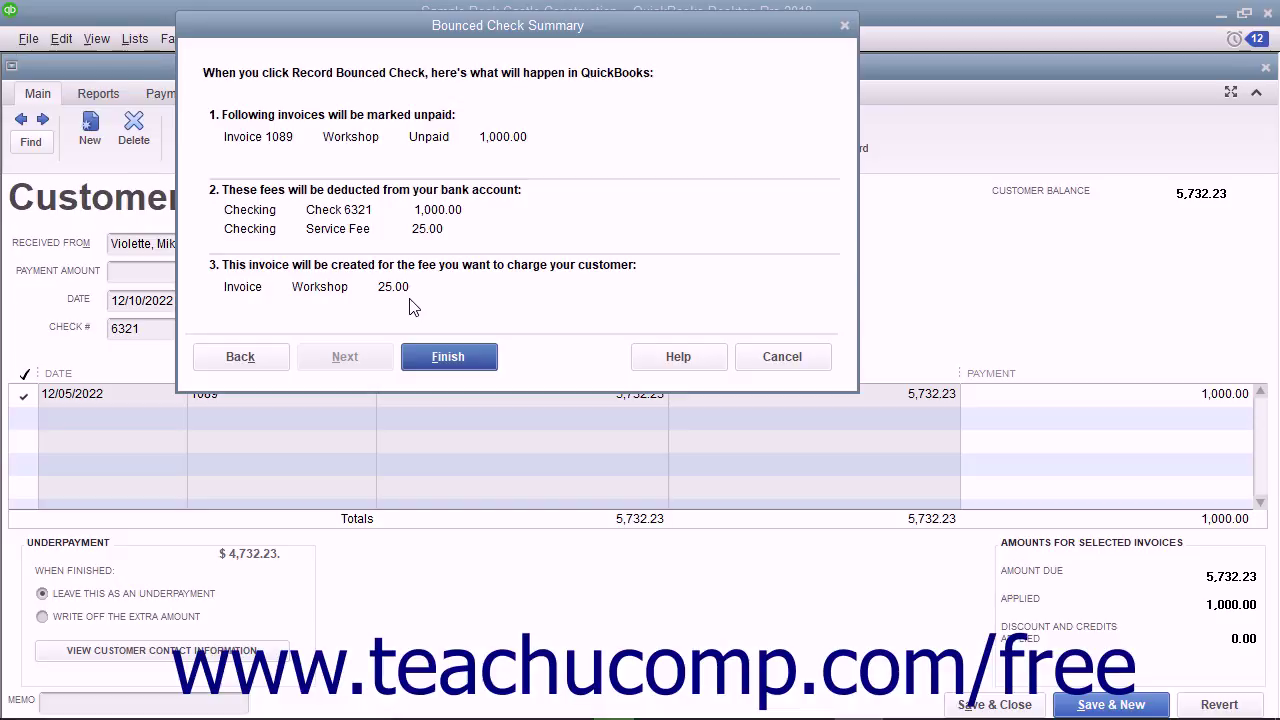
Step: Finish the bounced check, adding 1,000.00 and 25.00 charges for a 5,757.23 balance
{"action": "left_click", "coordinate": [450, 360]}
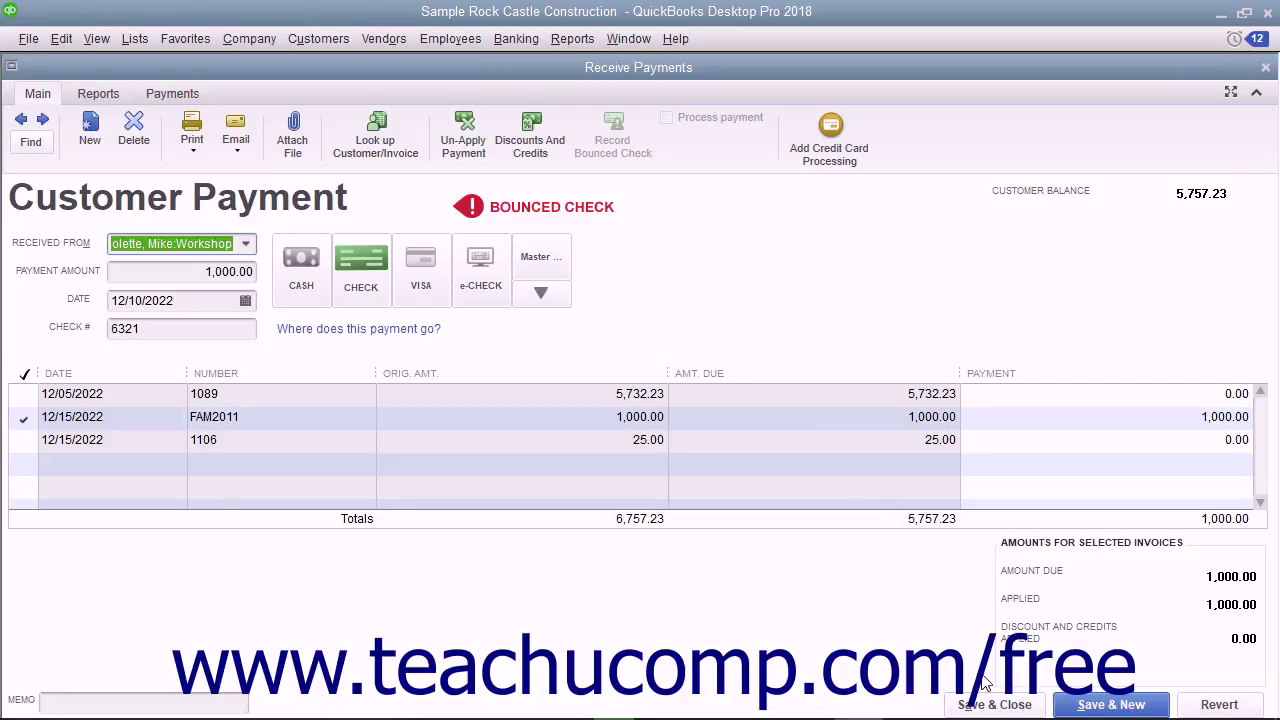
Step: Save & Close the bounced check payment with the 5,757.23 customer balance
{"action": "left_click", "coordinate": [993, 705]}
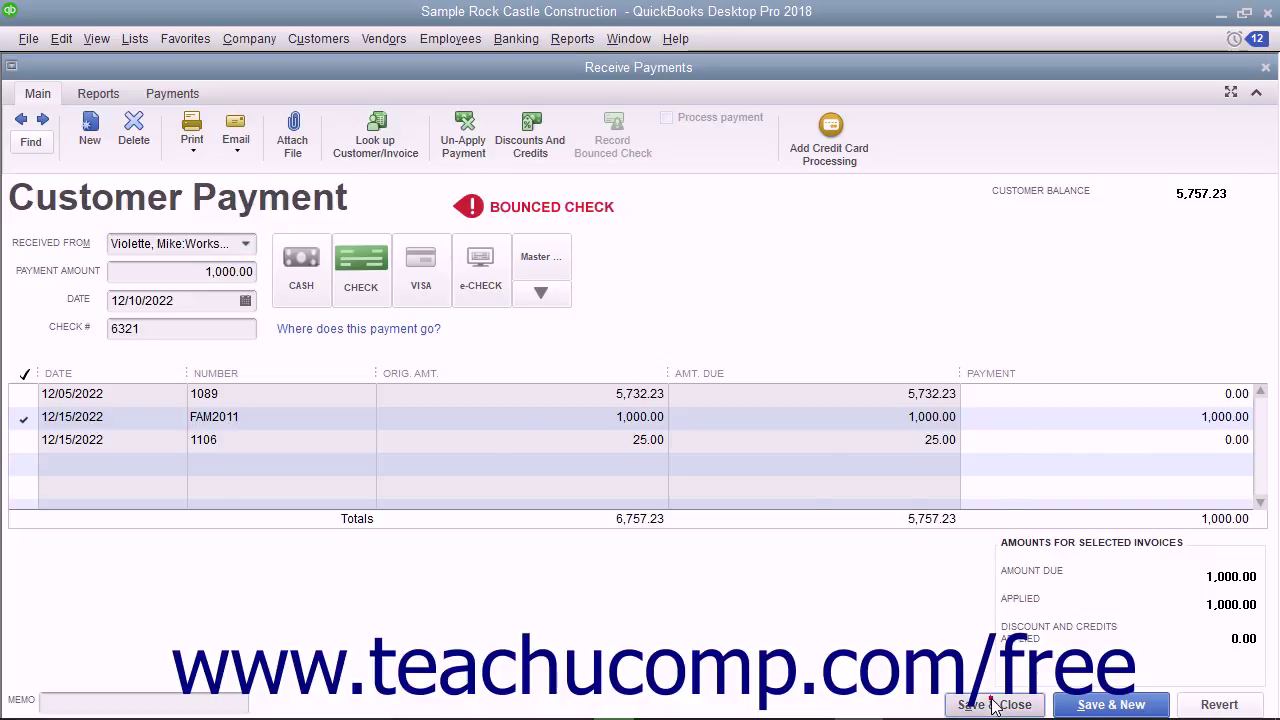